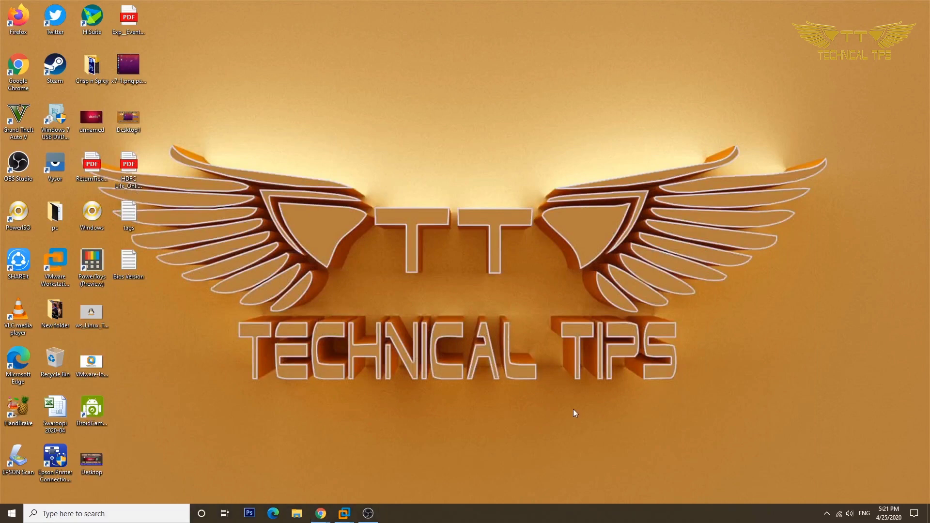
- Reach the Network and Sharing Centre via Settings' Network & Internet page, then close Settings
right_click(13, 513)
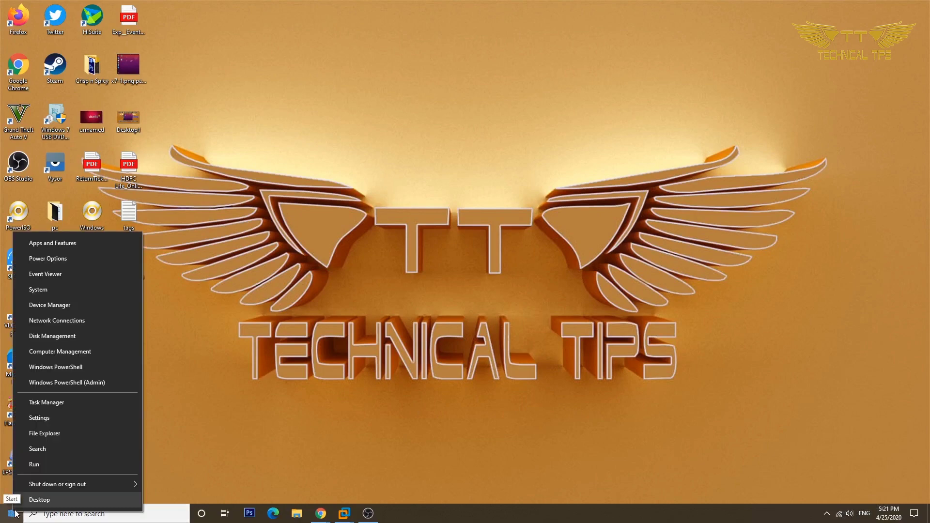
click(50, 418)
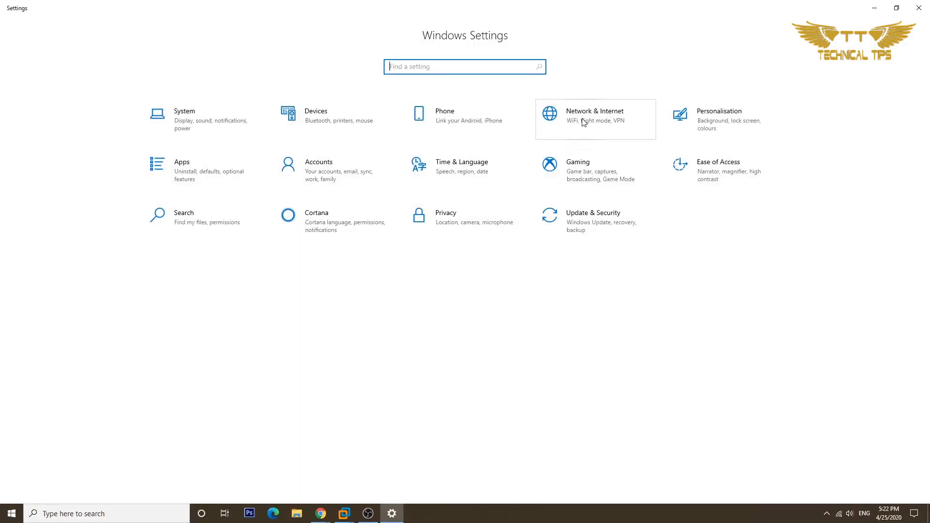
click(583, 117)
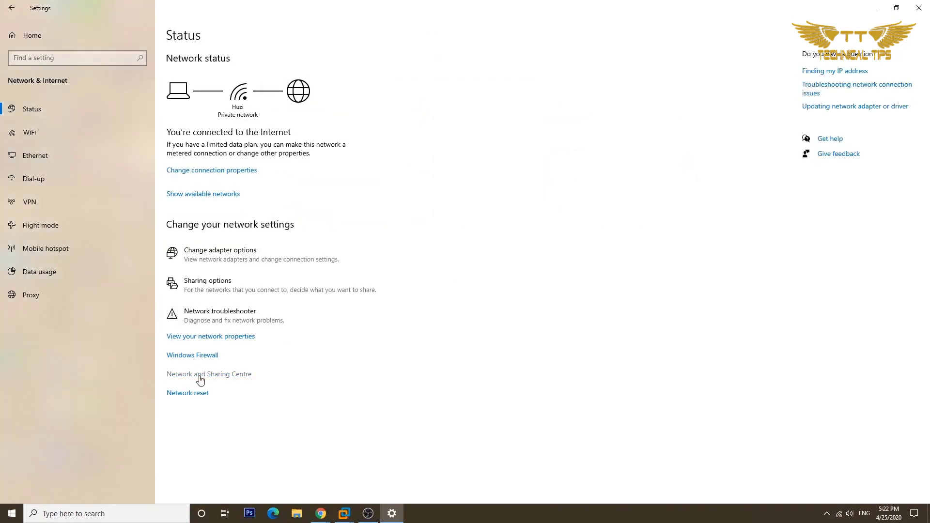
click(200, 376)
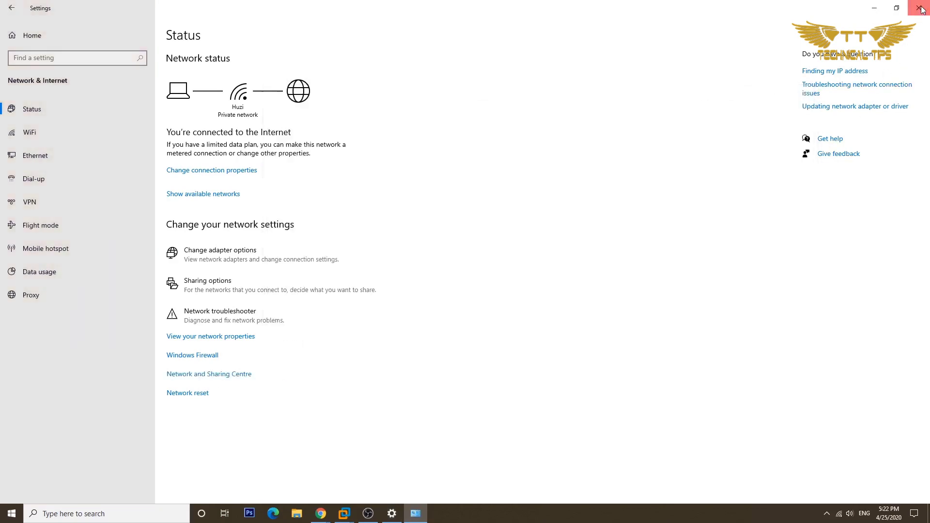
click(921, 10)
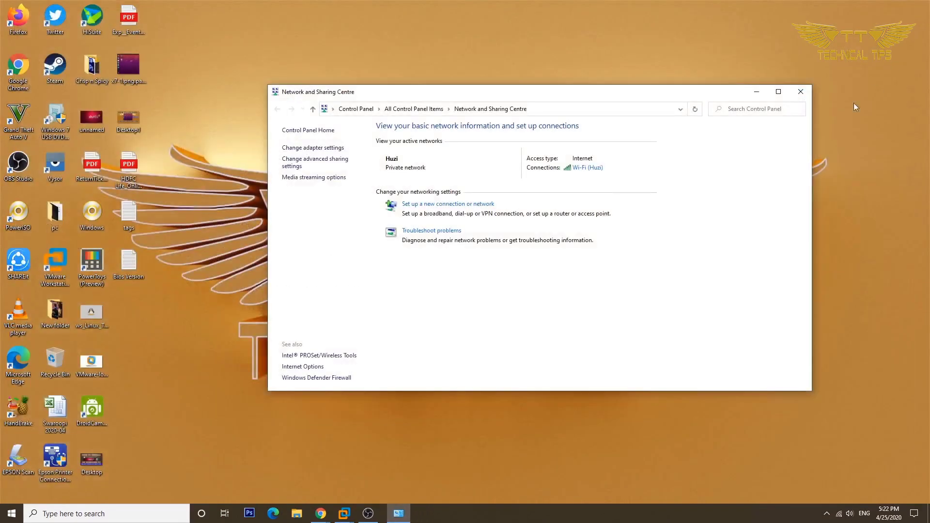
- Check the Wi-Fi (Huzi) adapter's Sharing tab, then cancel and close every network window
click(590, 168)
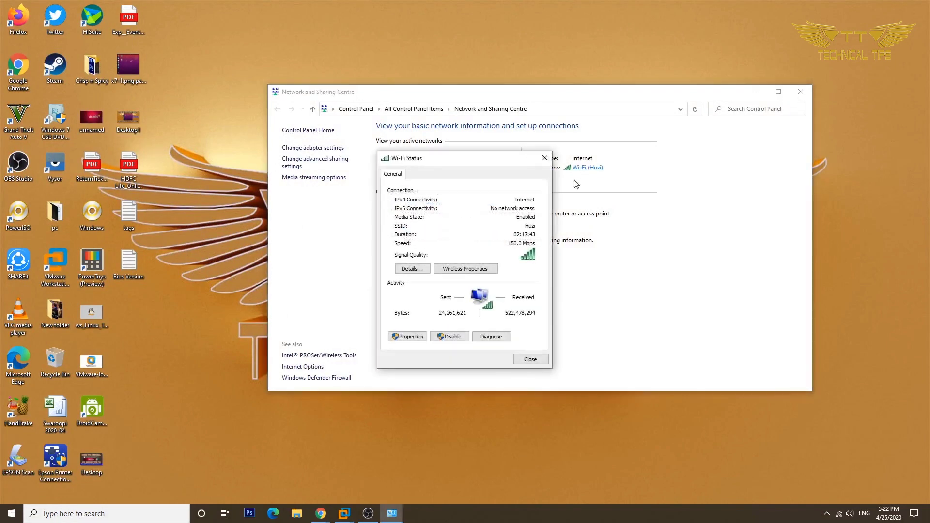
click(408, 337)
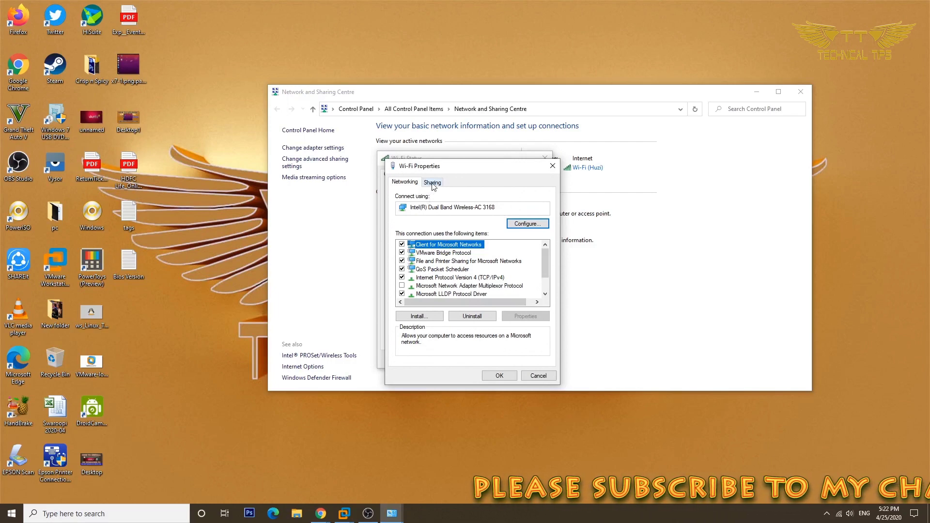
click(433, 183)
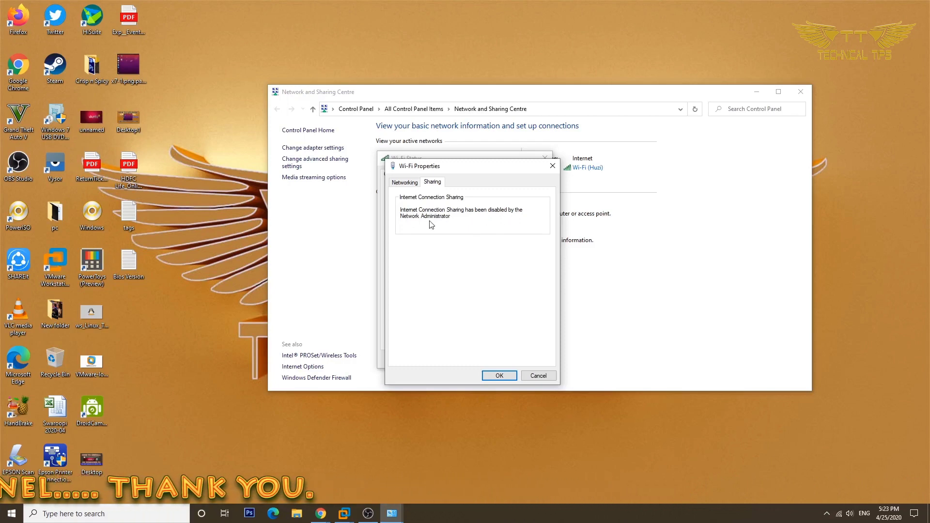
click(542, 376)
click(545, 158)
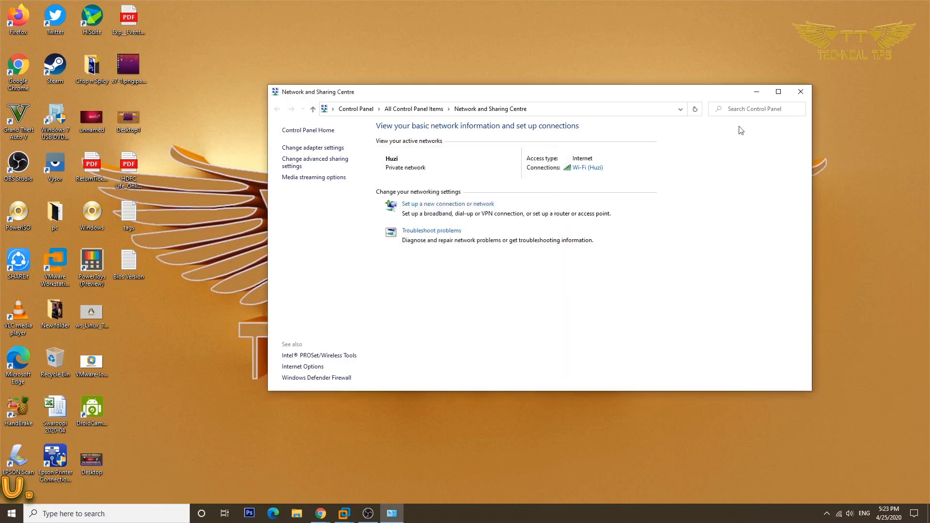
click(801, 91)
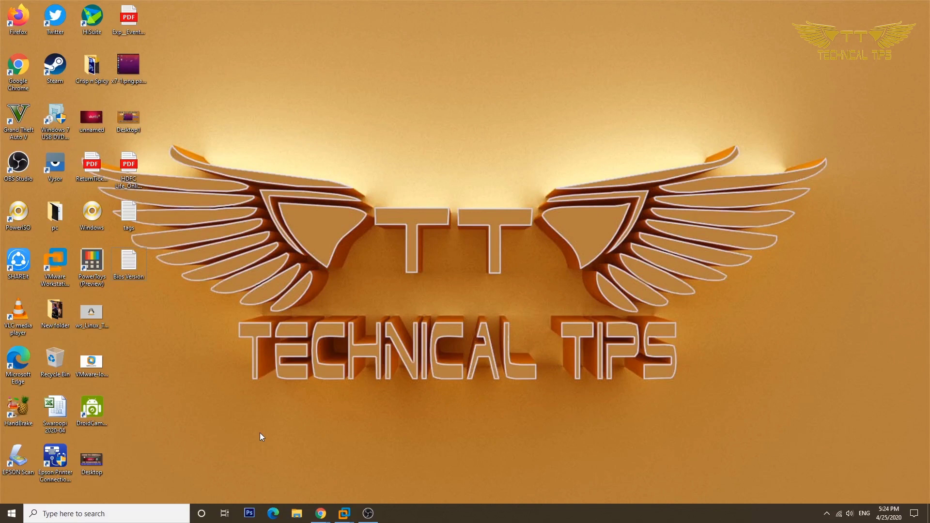
- Run gpedit.msc from the Run dialog, replacing the previous command with the gpedit.msc suggestion
key(super+r)
key(BackSpace)
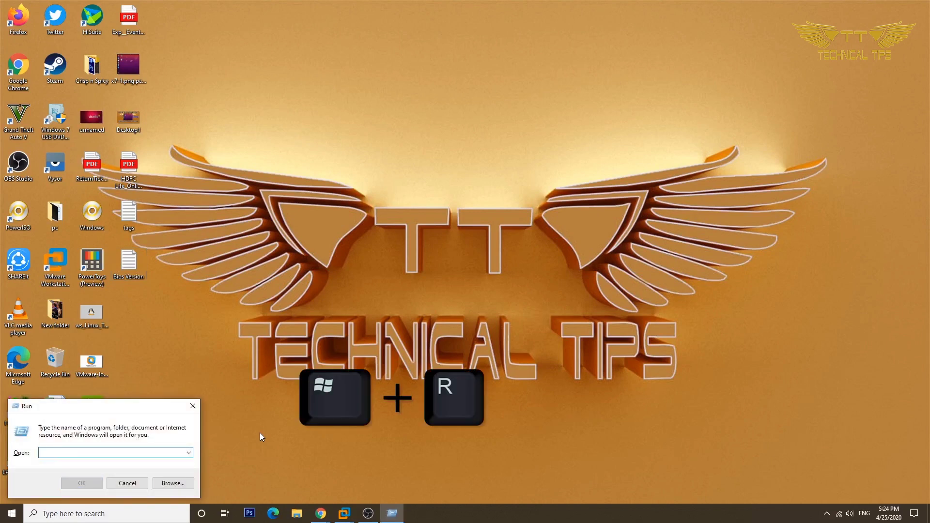
text(gp)
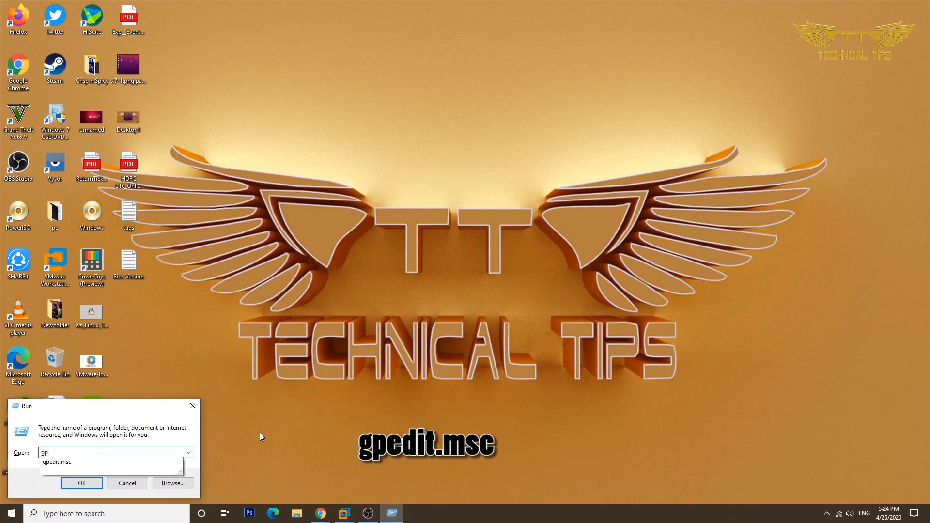
key(Down)
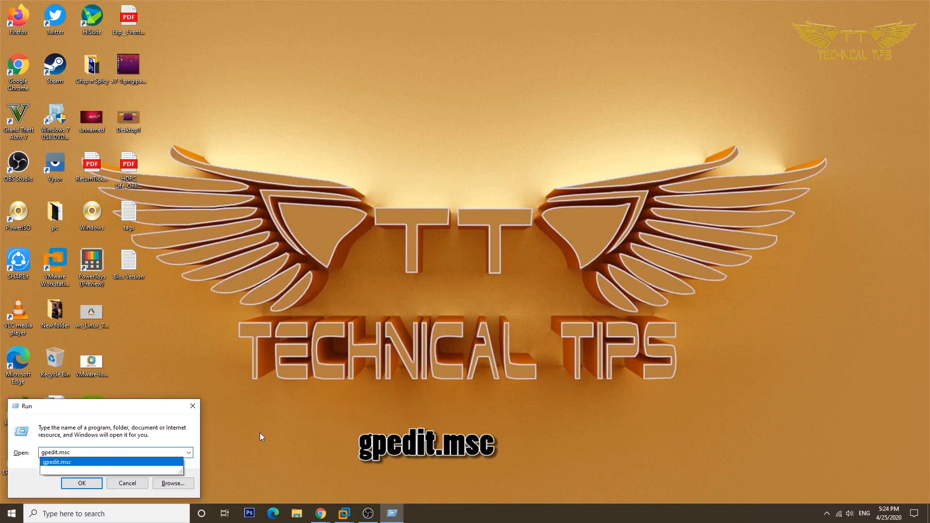
click(87, 463)
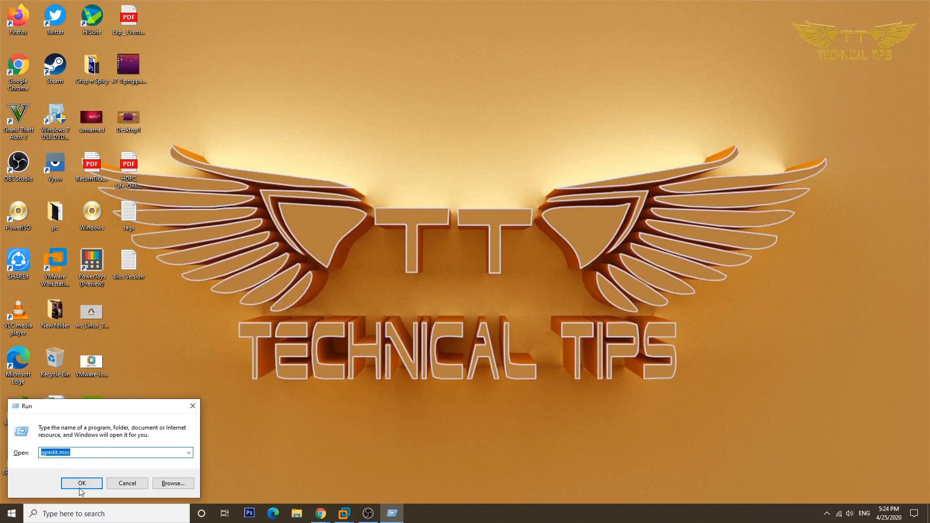
click(83, 483)
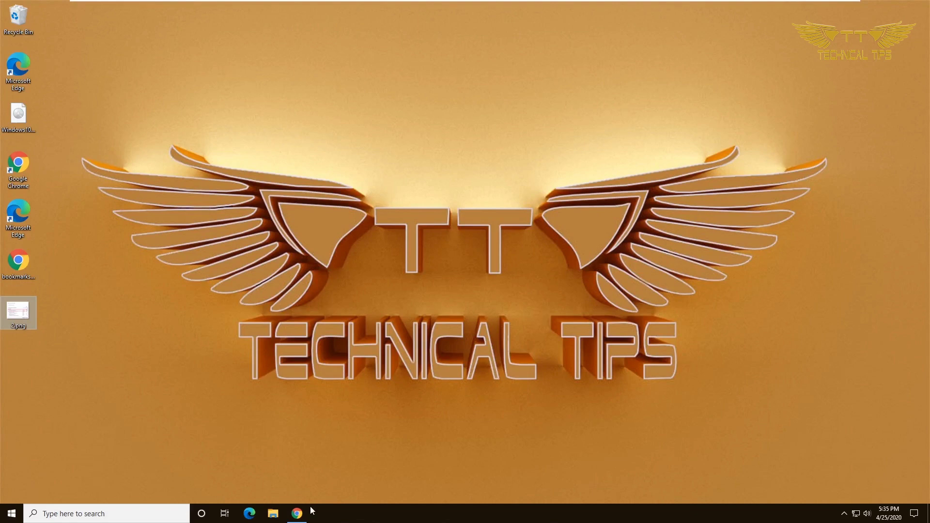
- Download gpedit-enabler.bat from the iTechtics article, keep it, and show it in Downloads
click(297, 513)
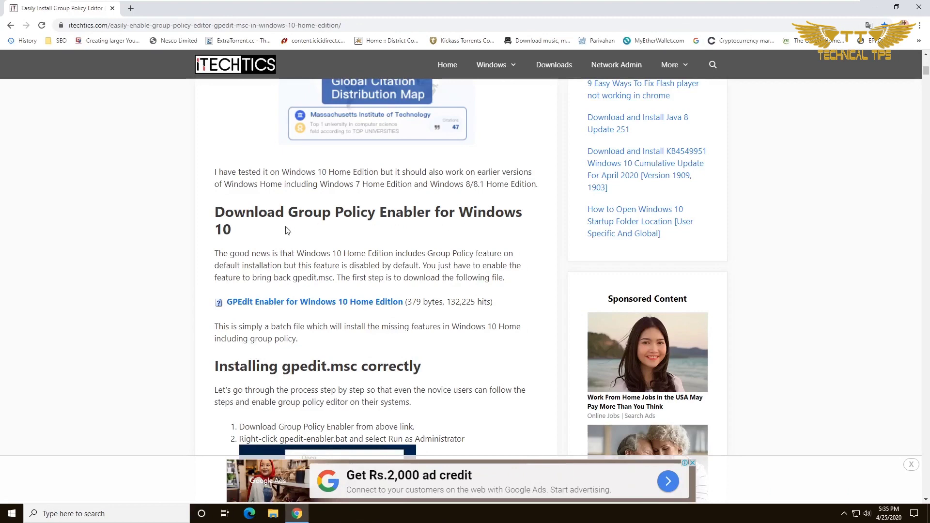
scroll(286, 231, down, 1)
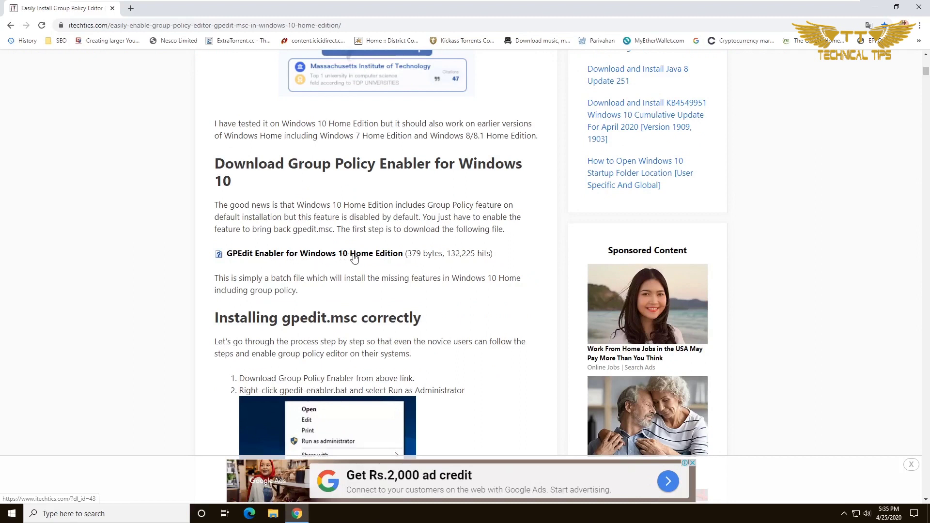
click(354, 259)
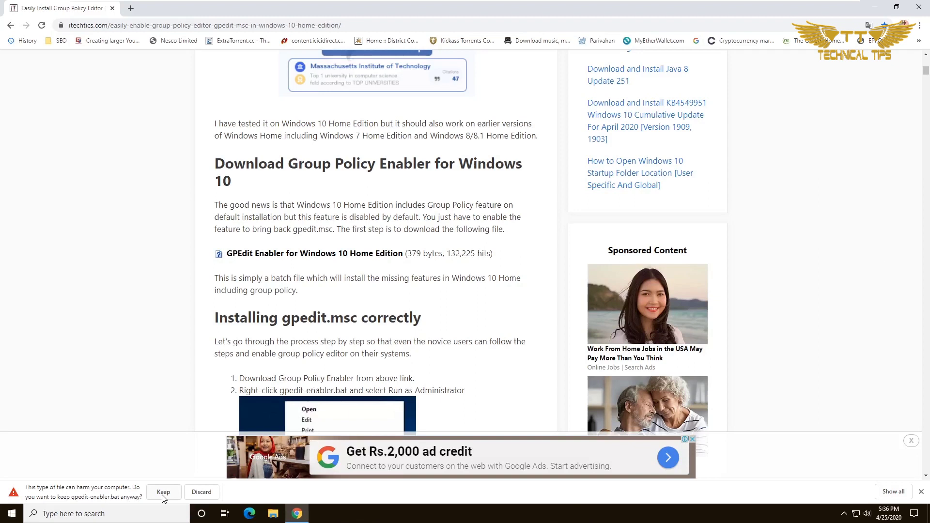
click(163, 493)
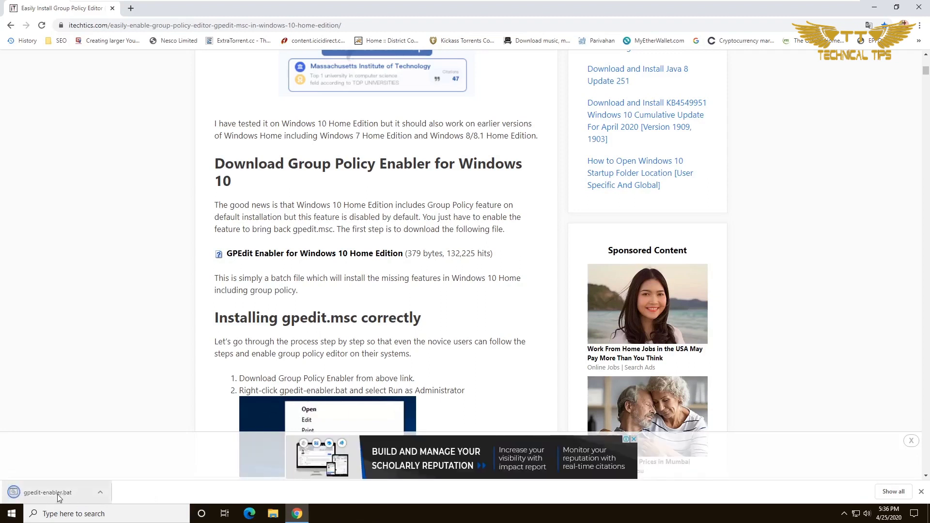
click(100, 493)
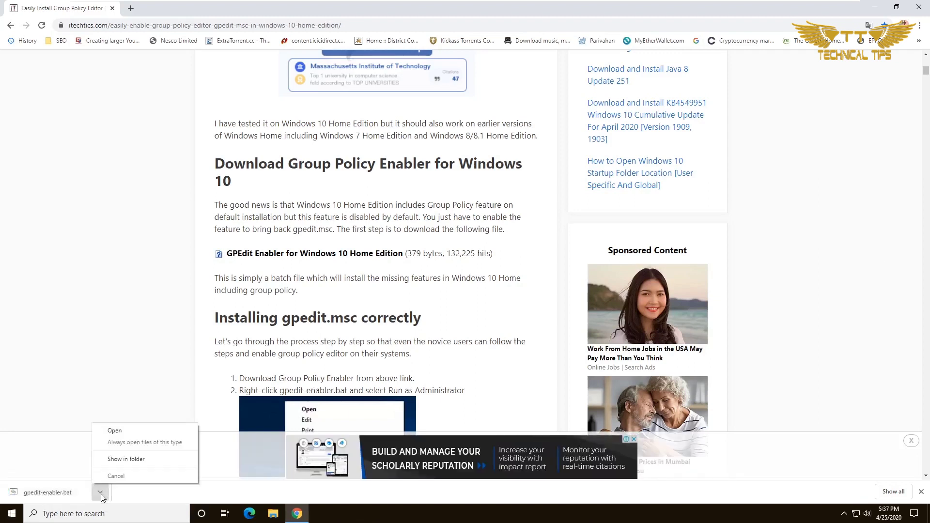
click(124, 459)
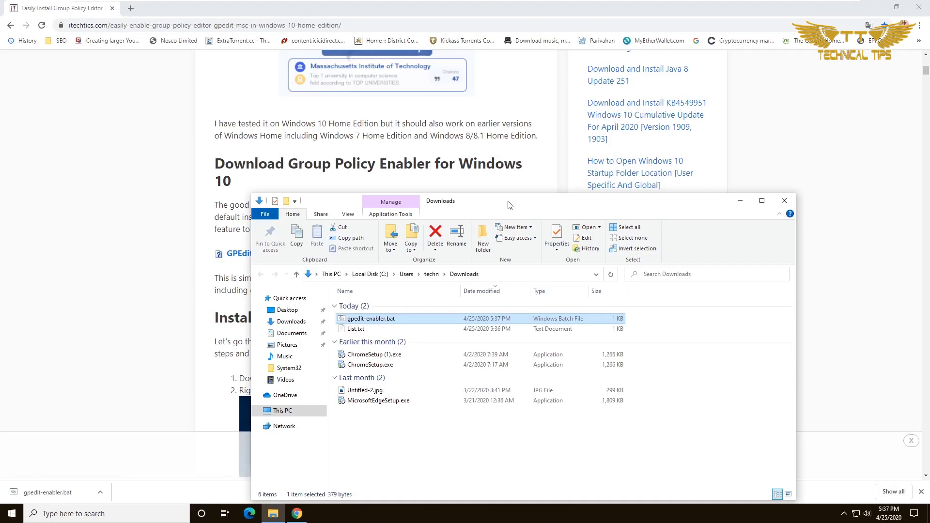
- Maximize the Downloads window and run gpedit-enabler.bat as administrator
double_click(509, 203)
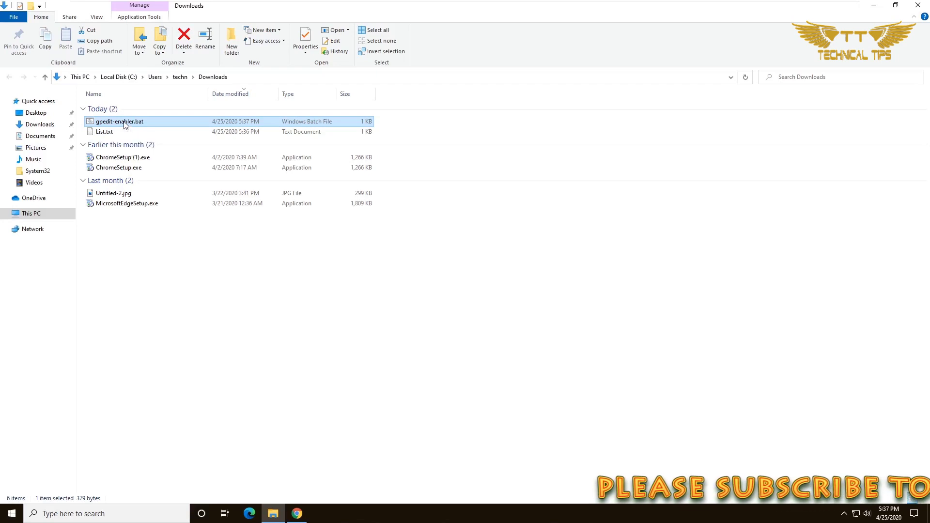
right_click(124, 123)
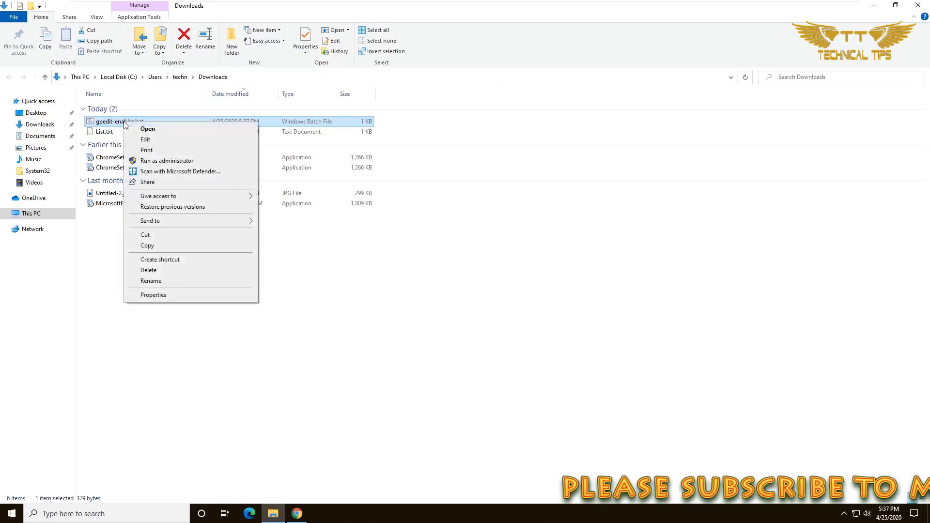
click(155, 162)
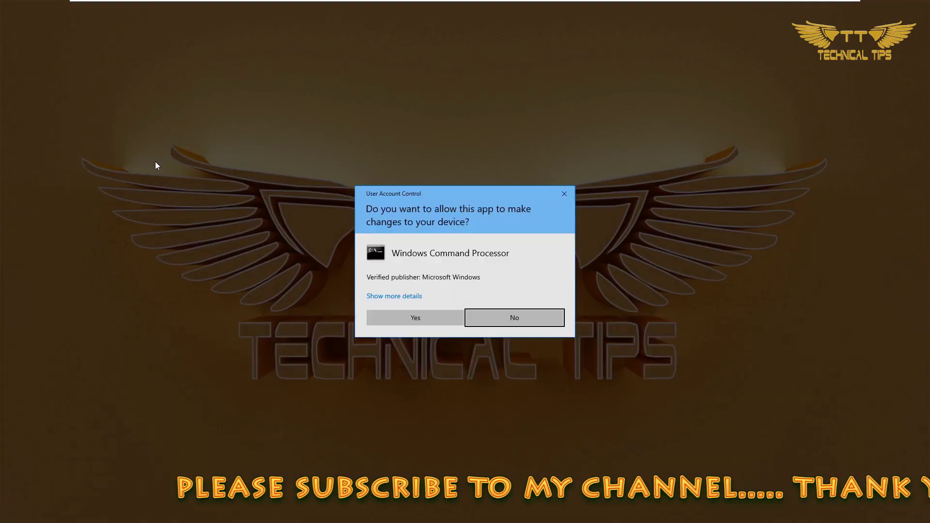
- Approve the UAC prompt, let DISM add the Group Policy packages, and close Command Prompt
click(419, 320)
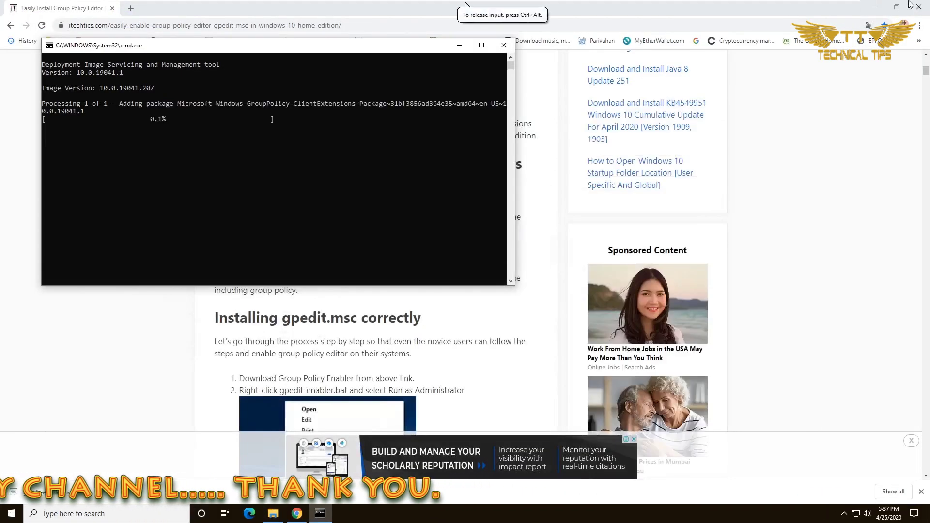
click(858, 9)
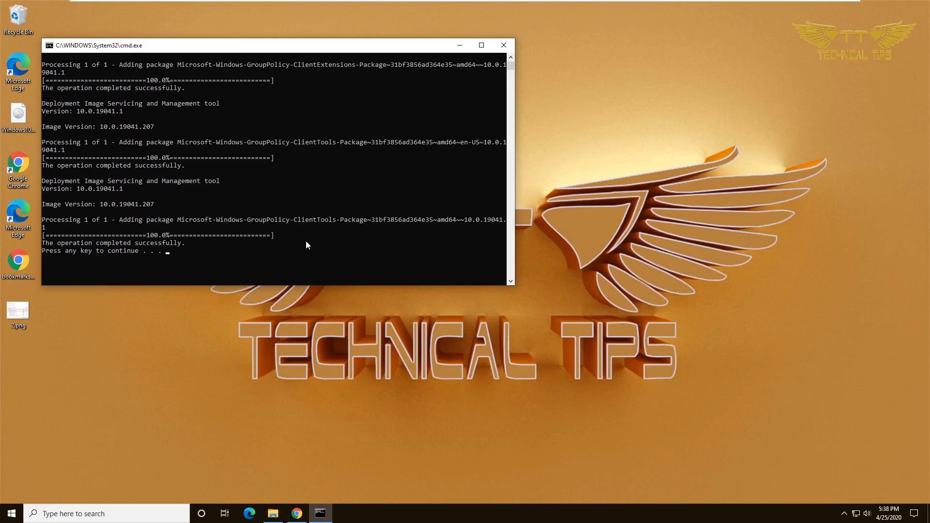
key(Return)
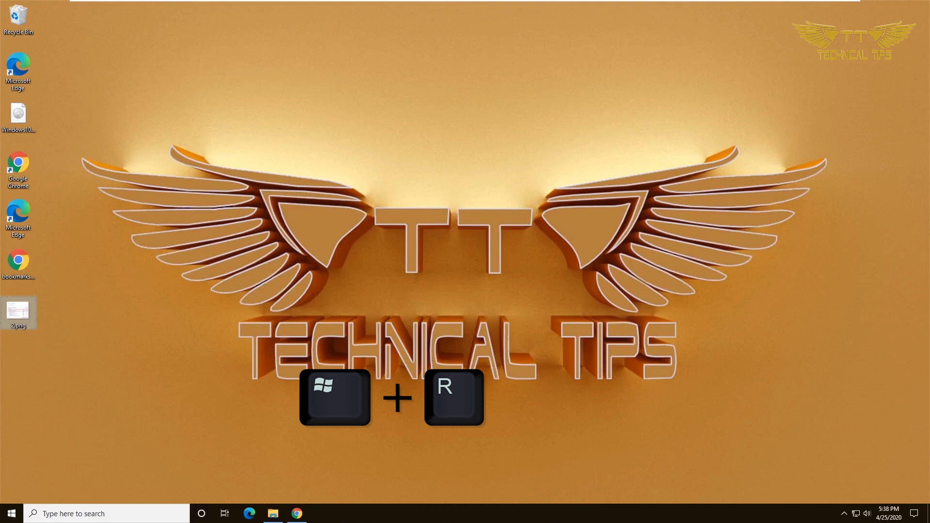
- Submit gpedit.msc in the Run dialog to start the Local Group Policy Editor
key(super+r)
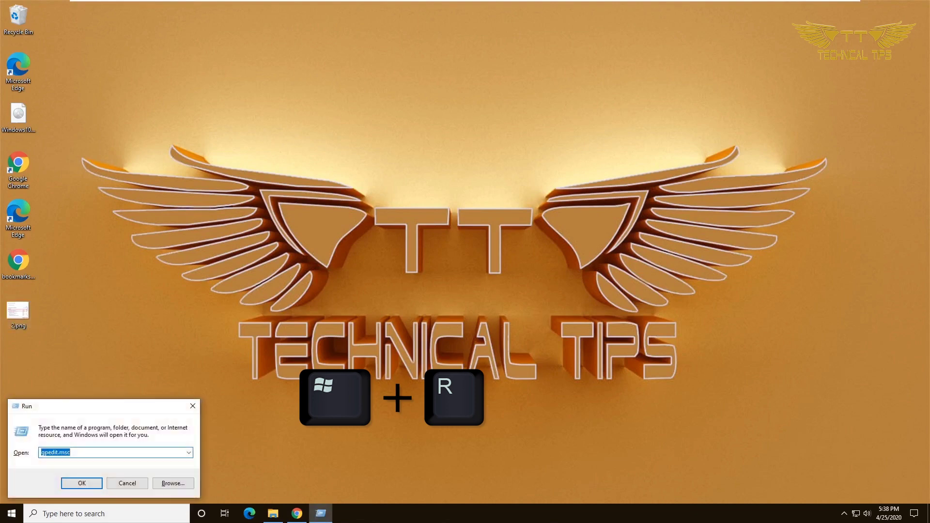
click(120, 453)
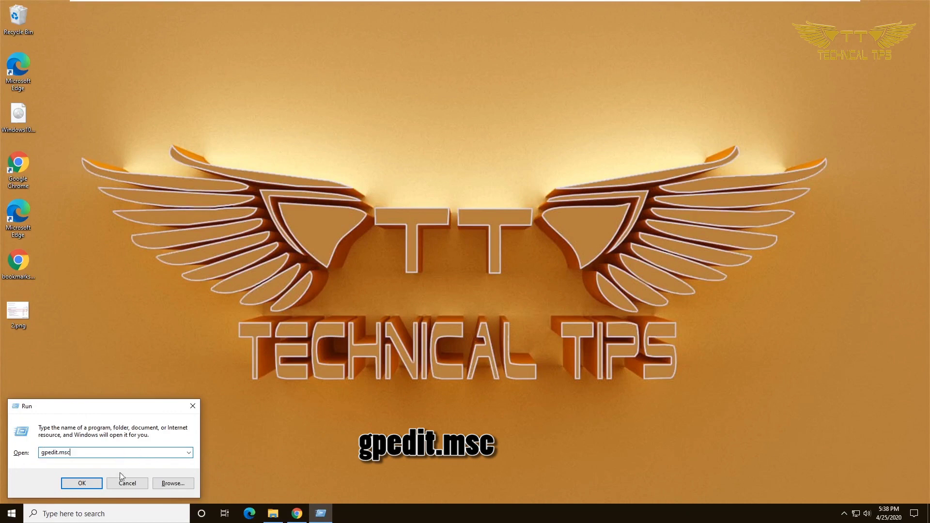
click(87, 483)
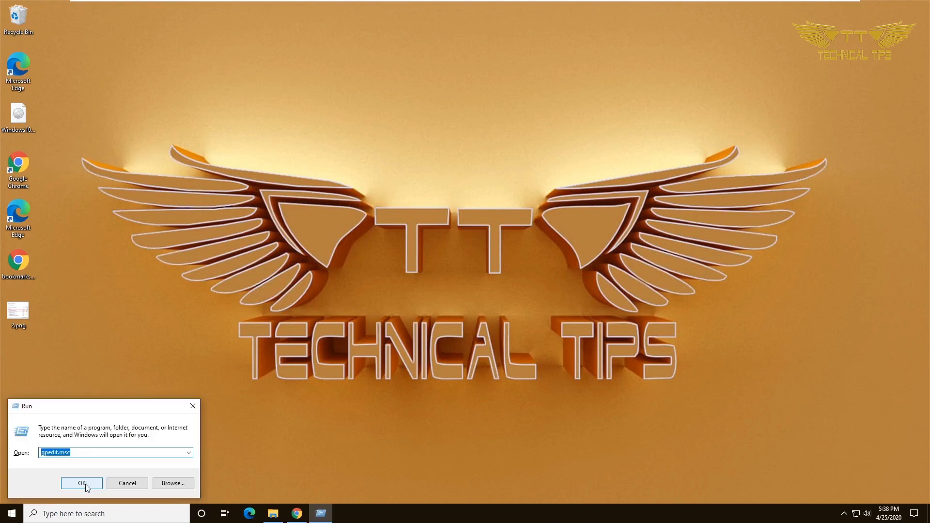
click(85, 484)
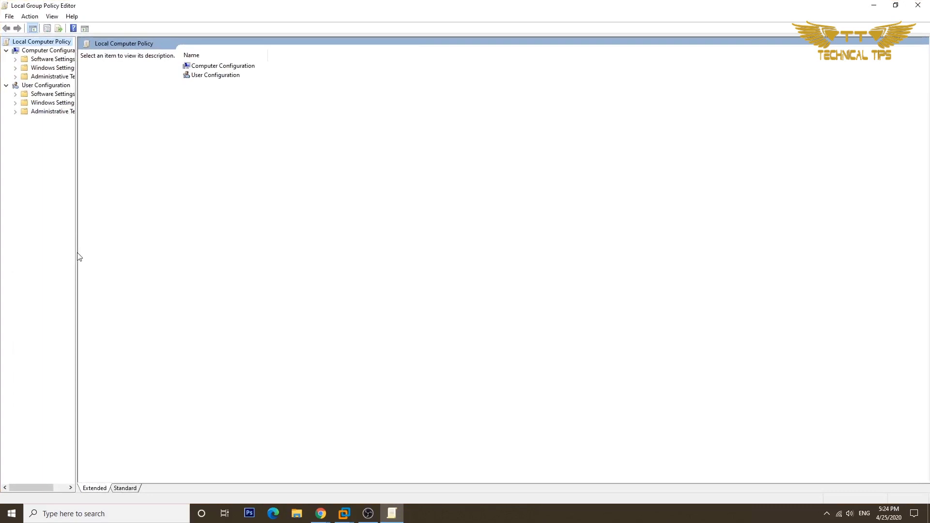
- Show Administrative Templates > Network > Network Connections policies with wider tree pane and Setting column
drag(76, 257, 381, 255)
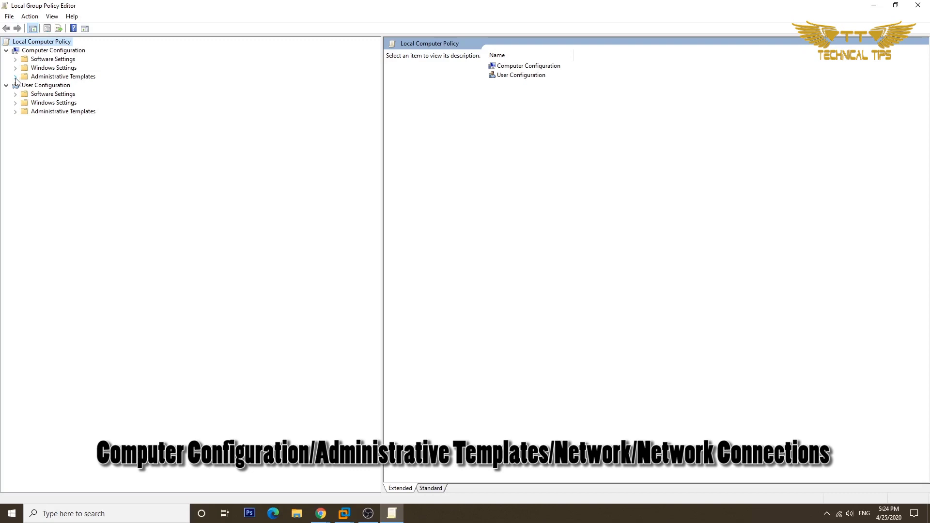
click(16, 78)
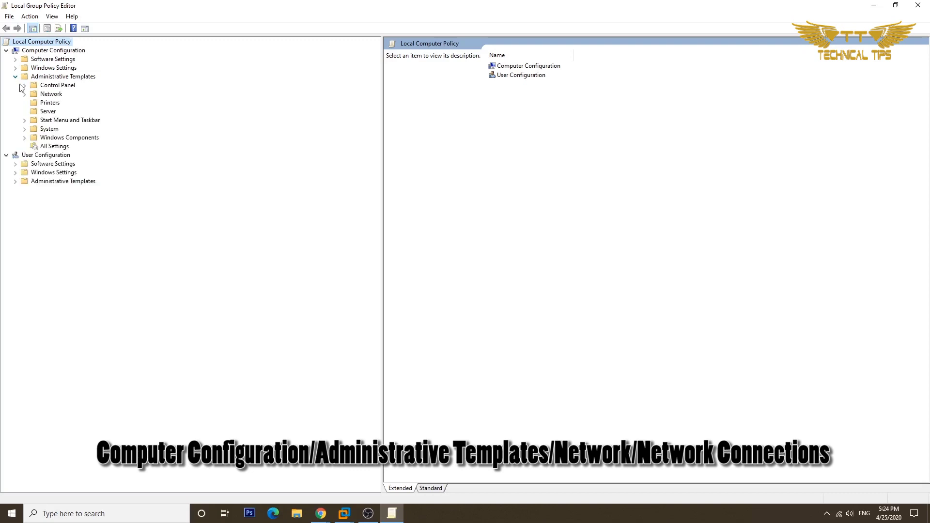
click(24, 95)
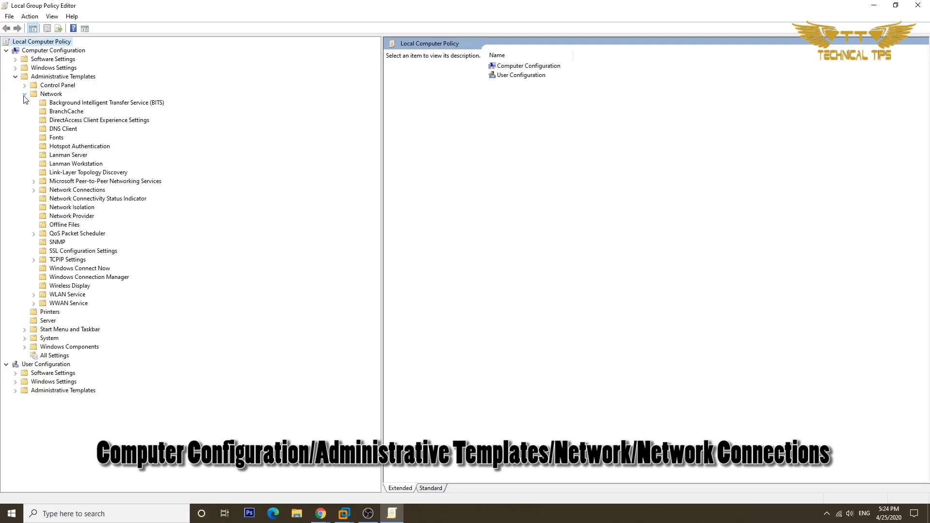
click(58, 193)
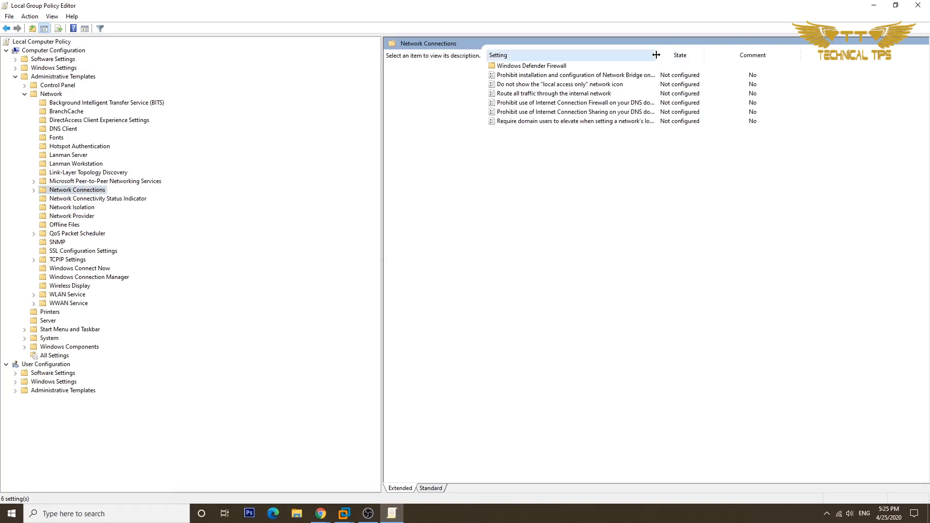
drag(656, 54, 746, 55)
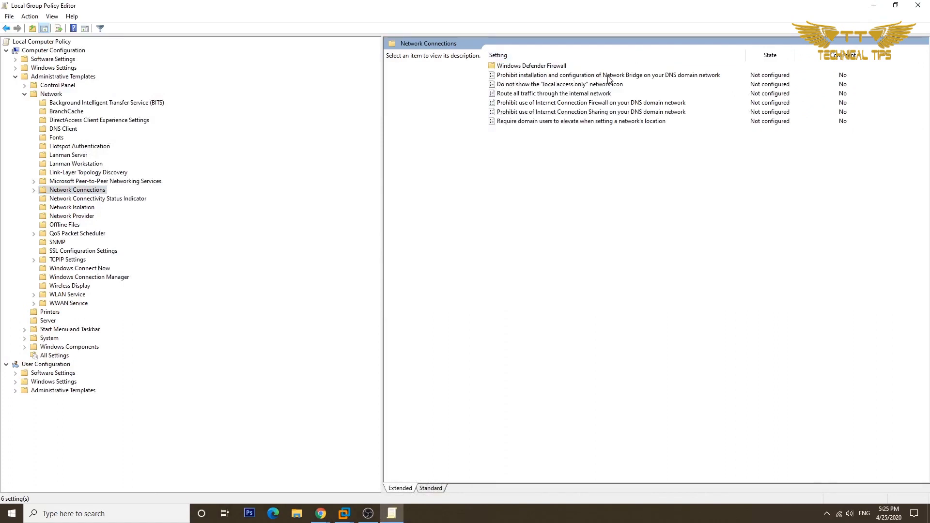
- Set the Network Bridge prohibition policy to Disabled and apply it
click(655, 79)
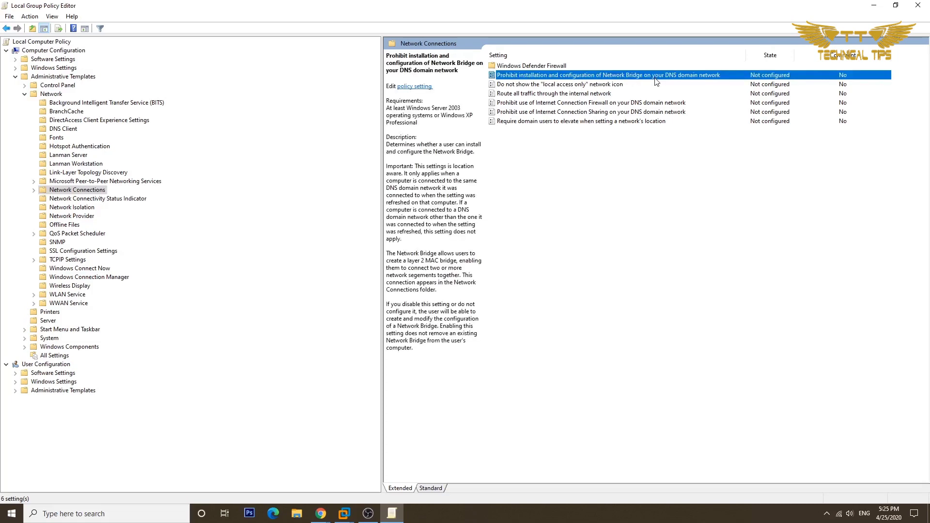
double_click(656, 79)
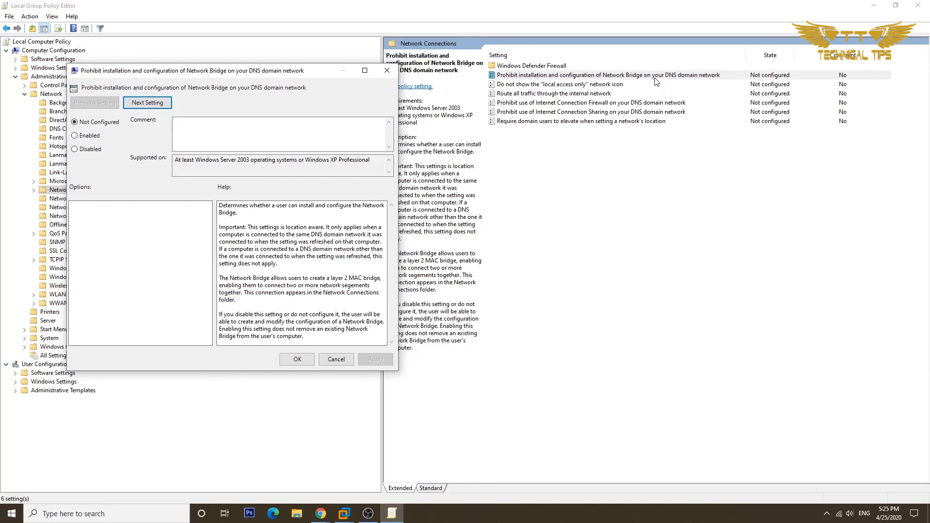
drag(265, 74, 398, 92)
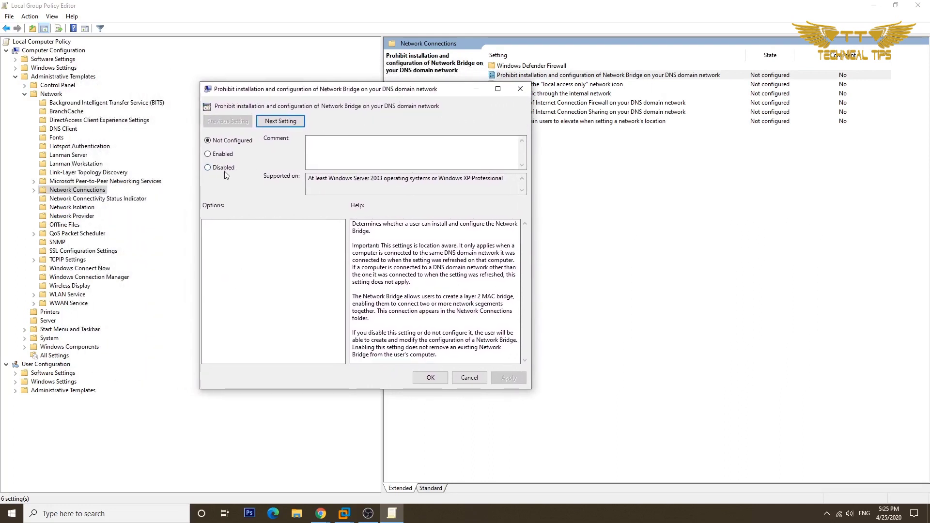
click(209, 168)
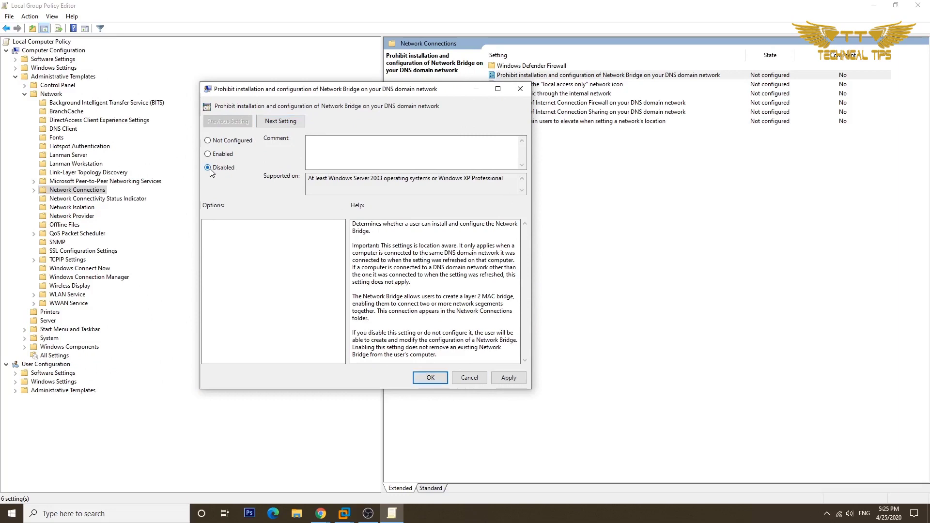
click(509, 379)
click(434, 378)
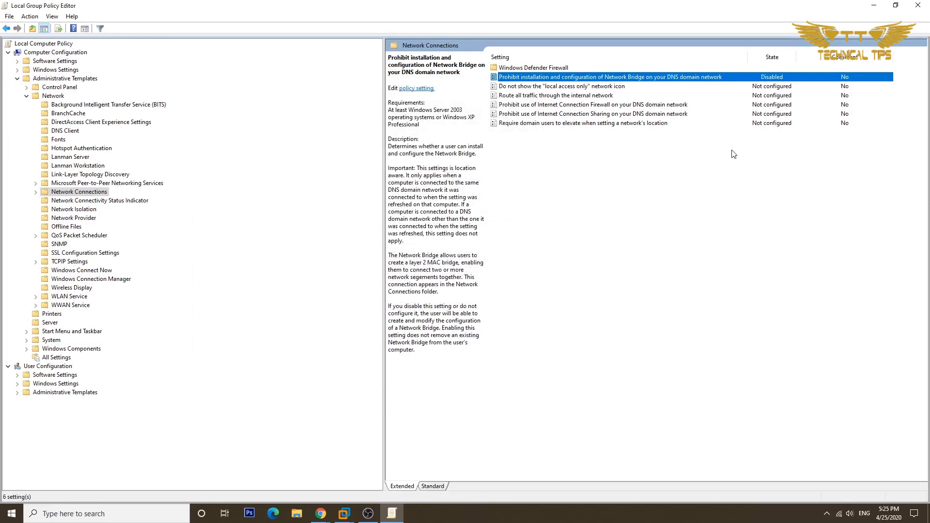
click(538, 106)
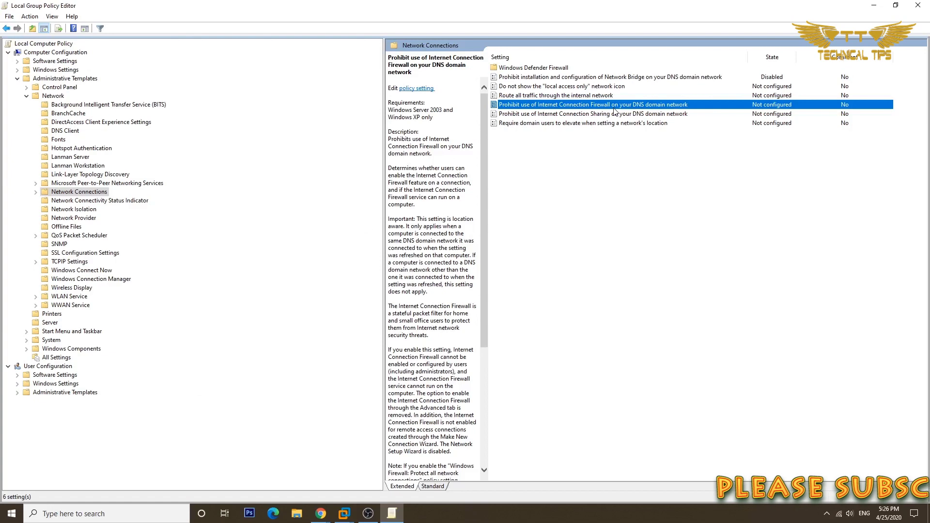
- Disable the Internet Connection Firewall prohibition policy, then view and open the Internet Connection Sharing policy
double_click(652, 108)
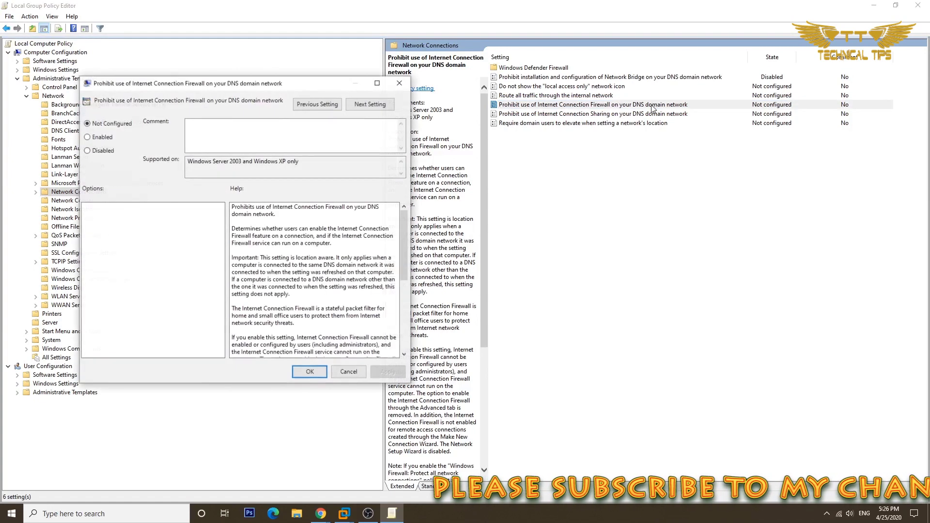
click(92, 150)
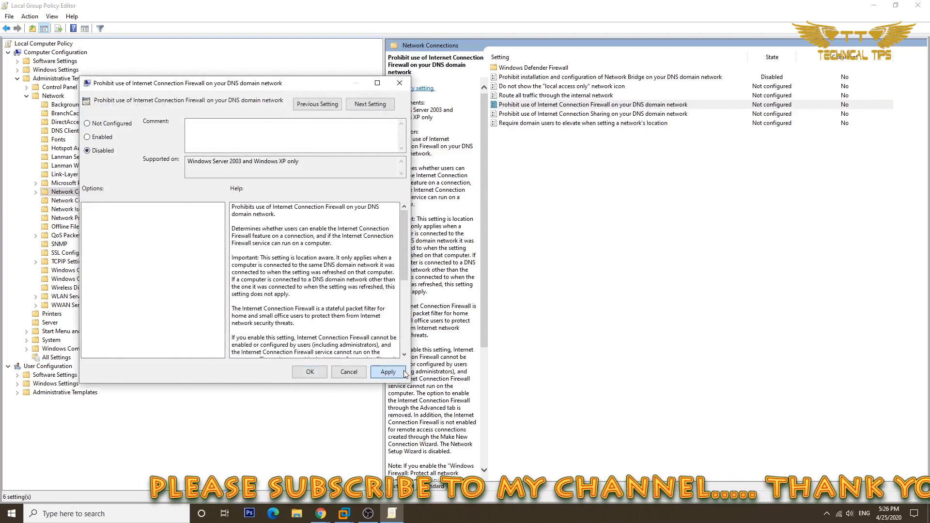
click(320, 373)
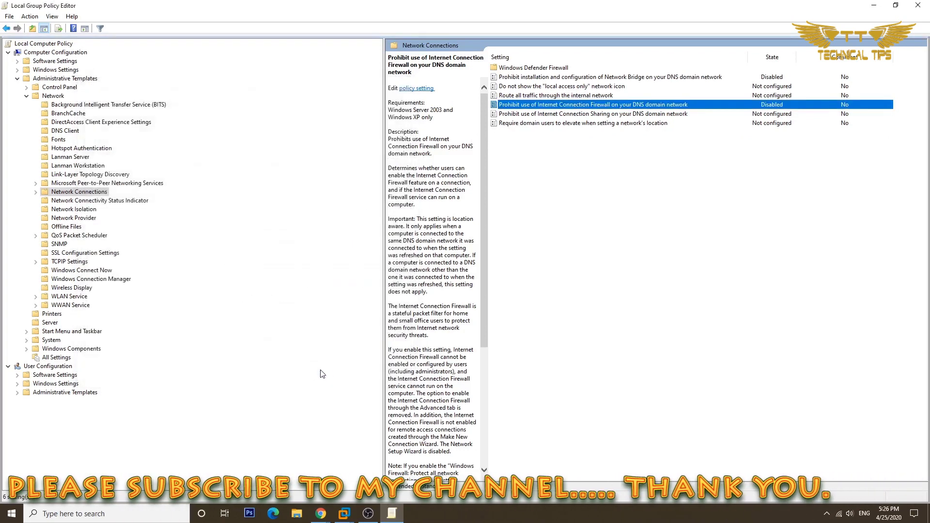
click(534, 115)
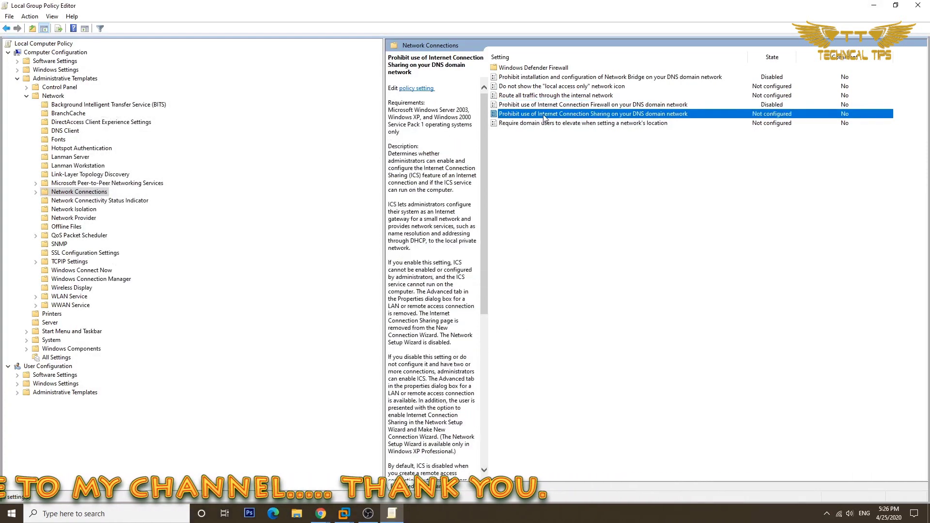
double_click(601, 117)
- Set the policy prohibiting Internet Connection Sharing on the DNS domain network to Disabled
click(101, 163)
click(400, 385)
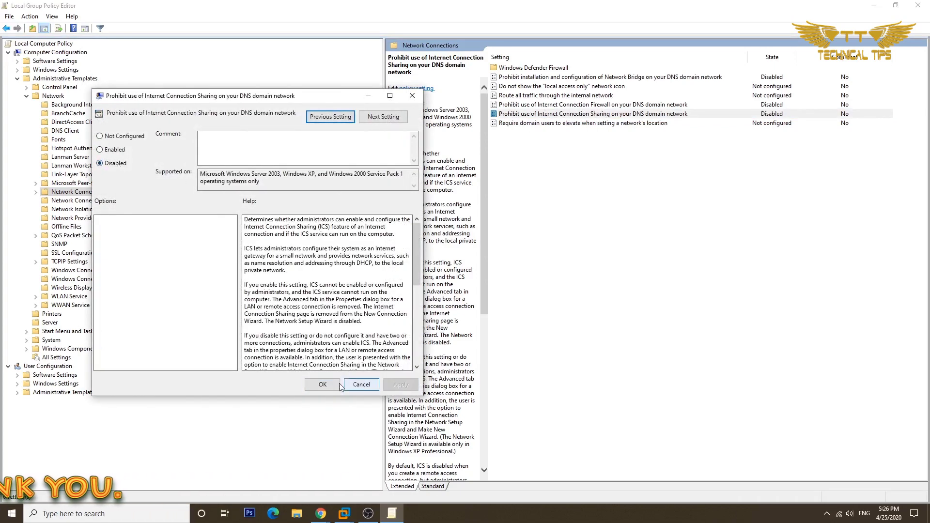
click(353, 386)
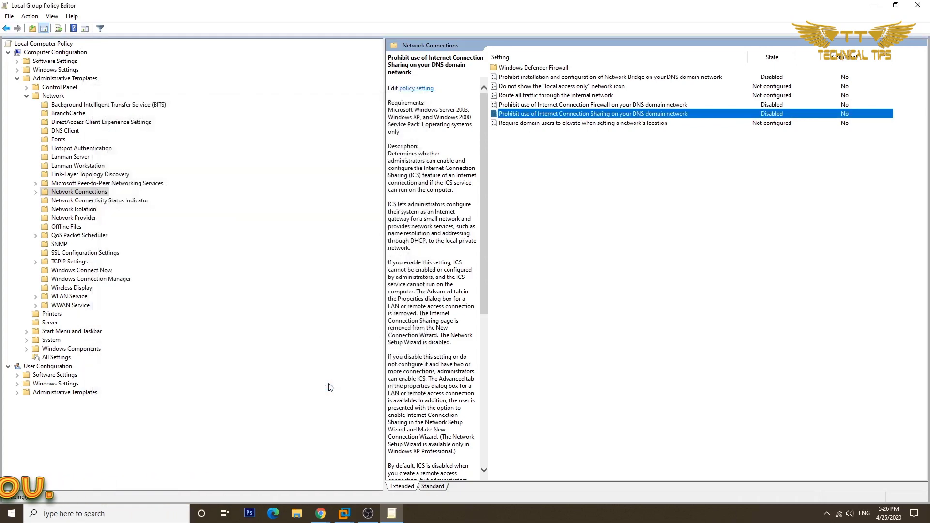
click(547, 126)
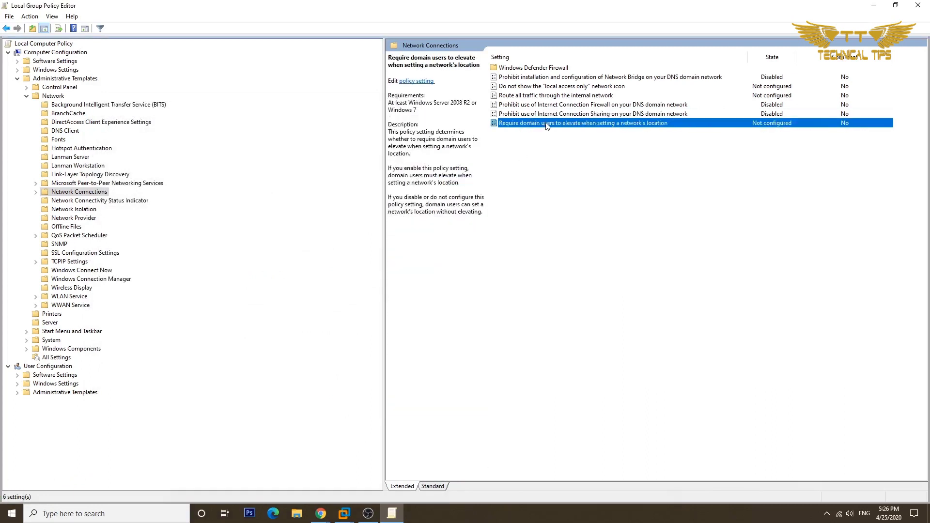
- Set 'Require domain users to elevate when setting a network's location' to Disabled and exit the editor
double_click(593, 125)
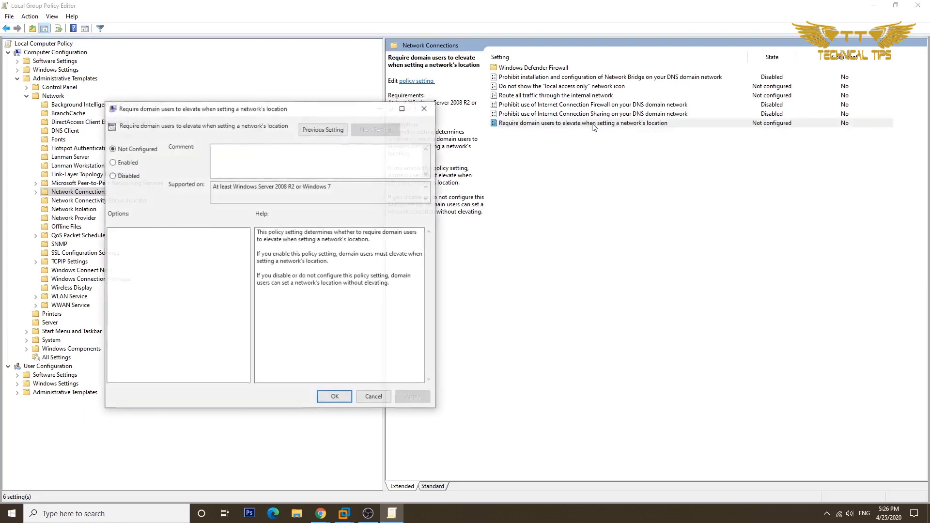
click(124, 175)
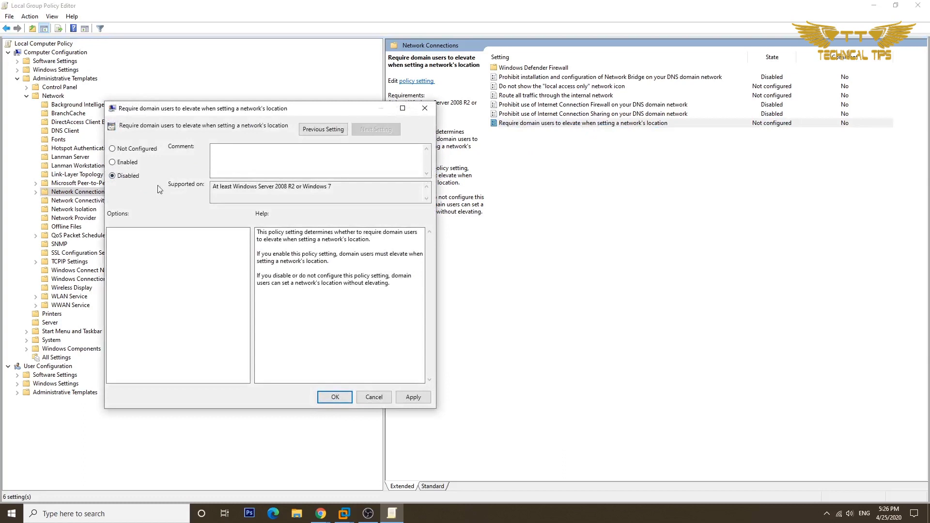
click(420, 398)
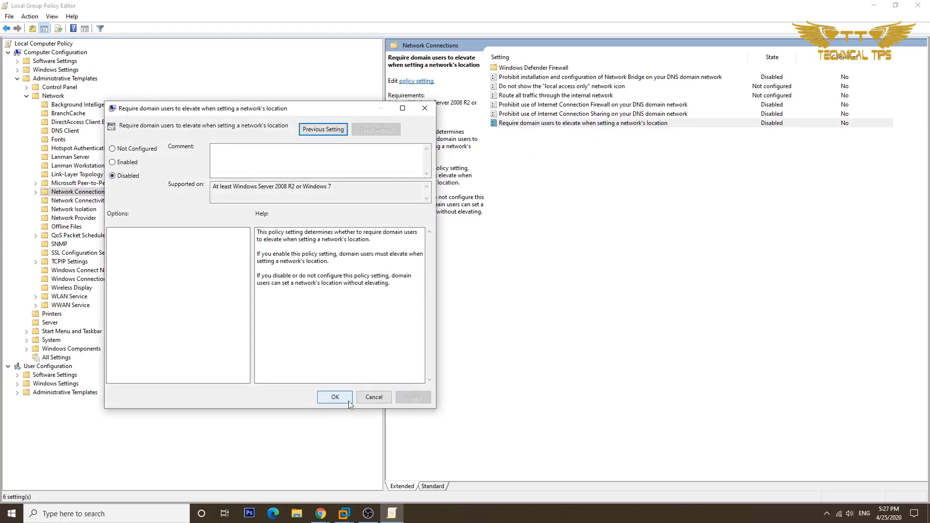
click(336, 398)
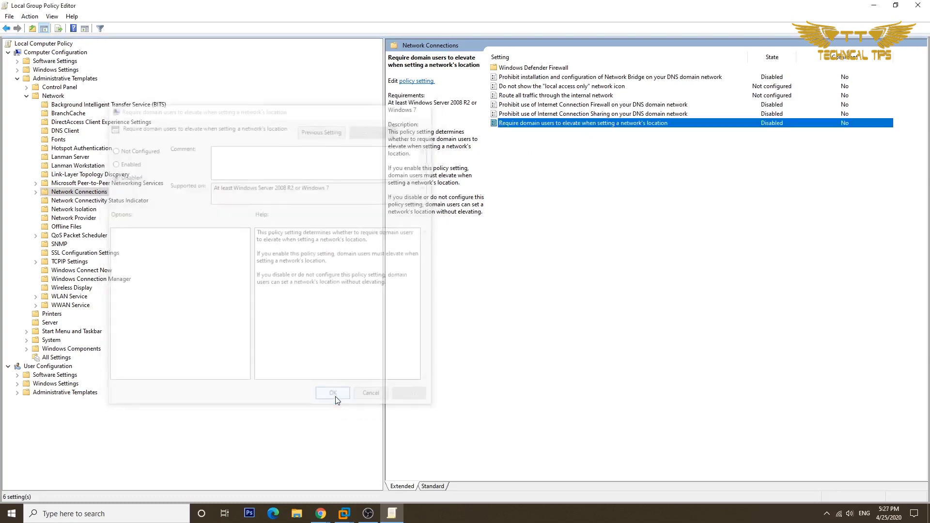
click(922, 6)
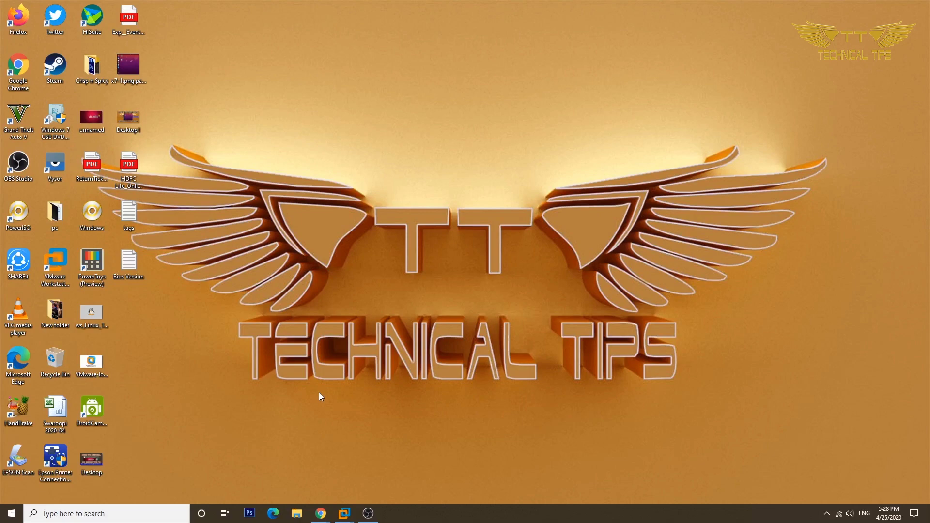
- Reach the Network and Sharing Centre through Settings' Network & Internet page
right_click(12, 514)
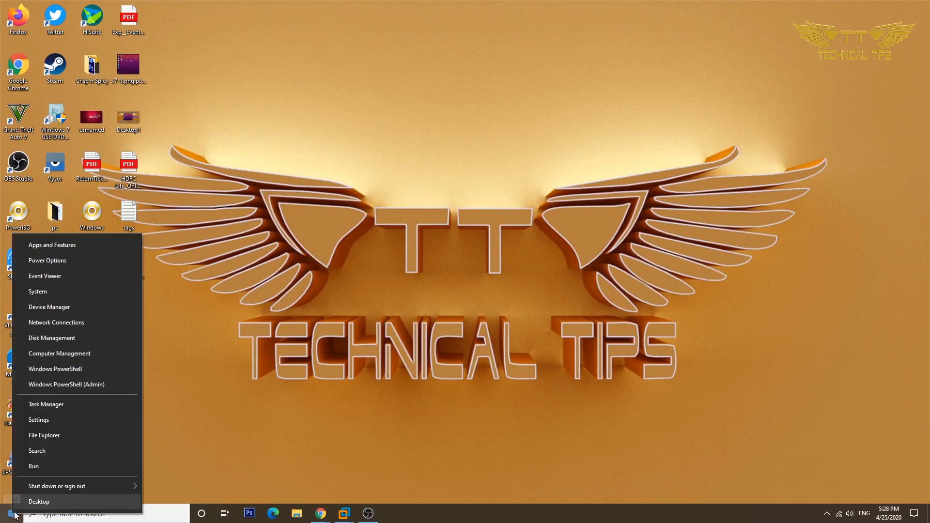
click(38, 421)
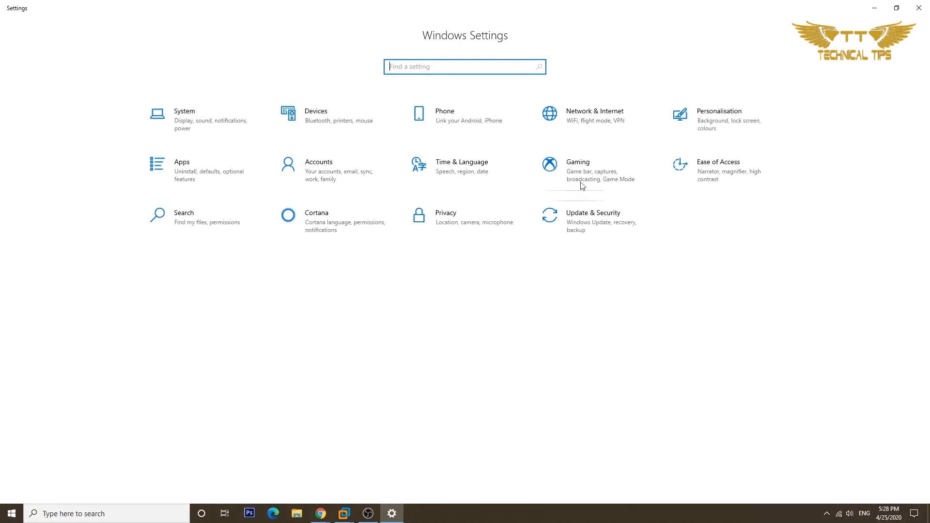
click(601, 125)
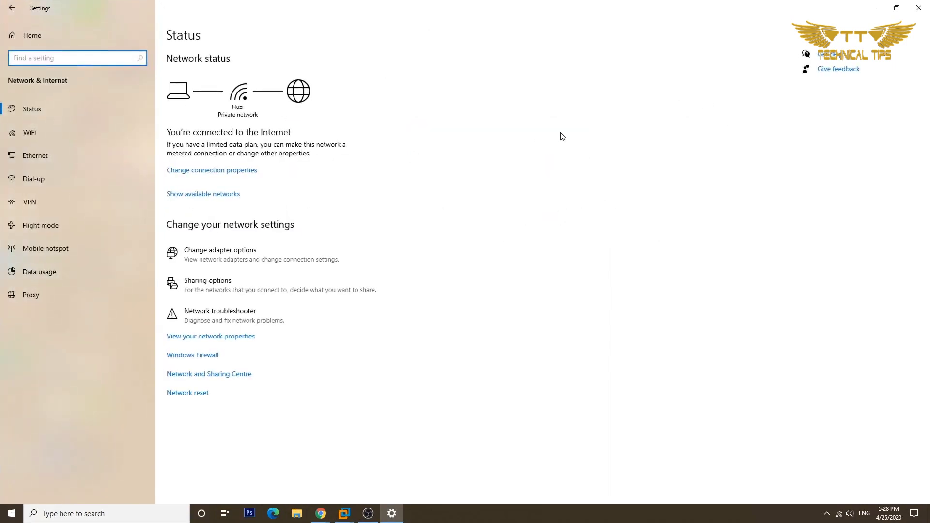
click(201, 377)
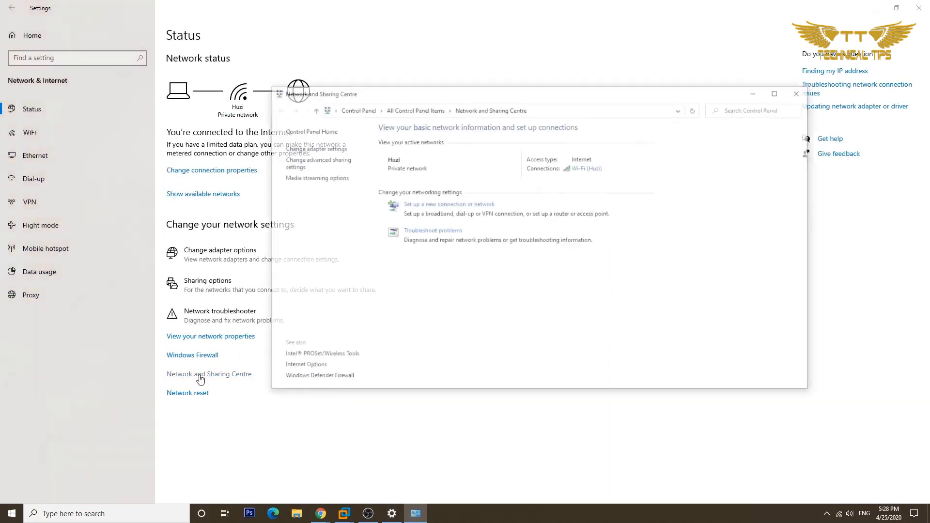
- On the Wi-Fi Sharing tab, tick 'Allow other network users to connect' and inspect the home networking connections list
click(585, 168)
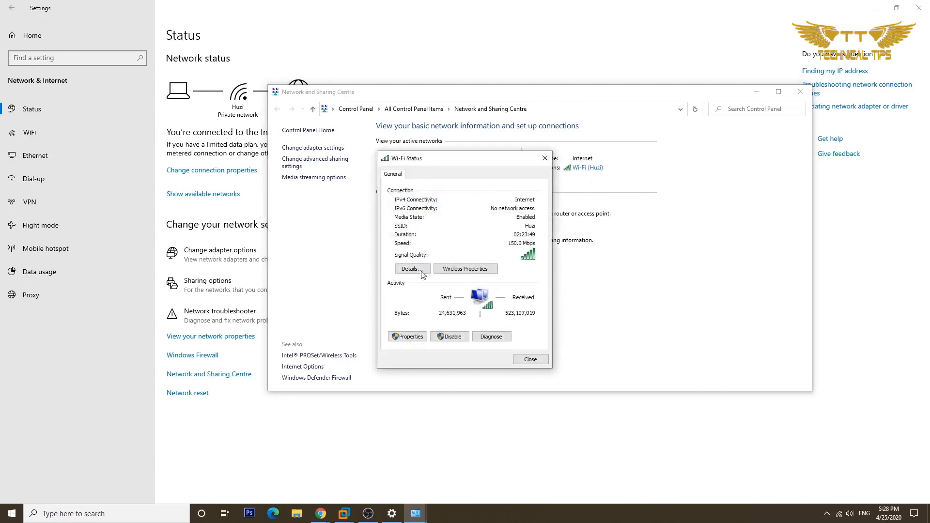
click(404, 340)
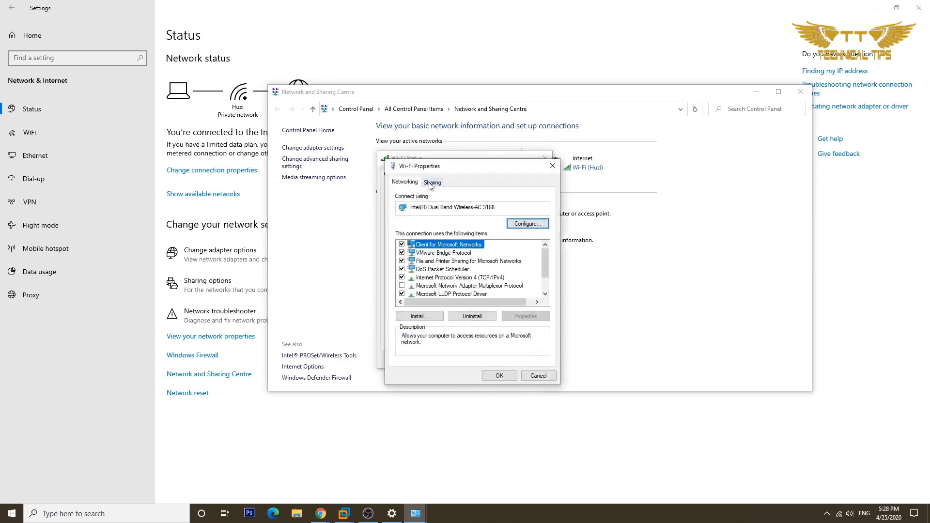
click(430, 185)
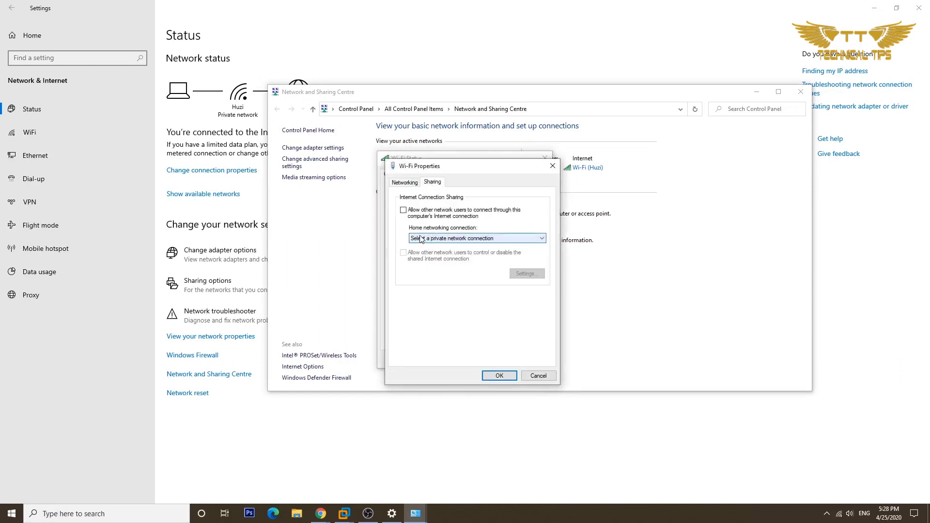
click(403, 211)
click(443, 240)
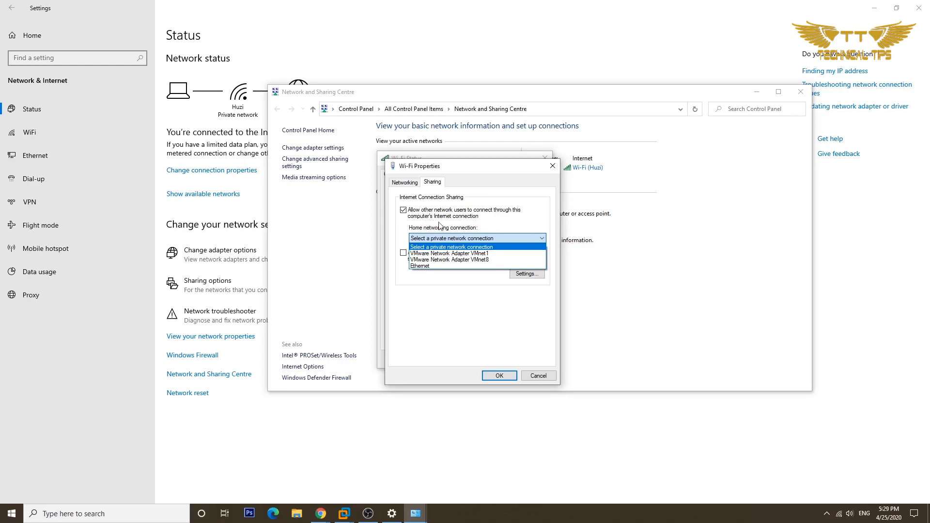
click(513, 222)
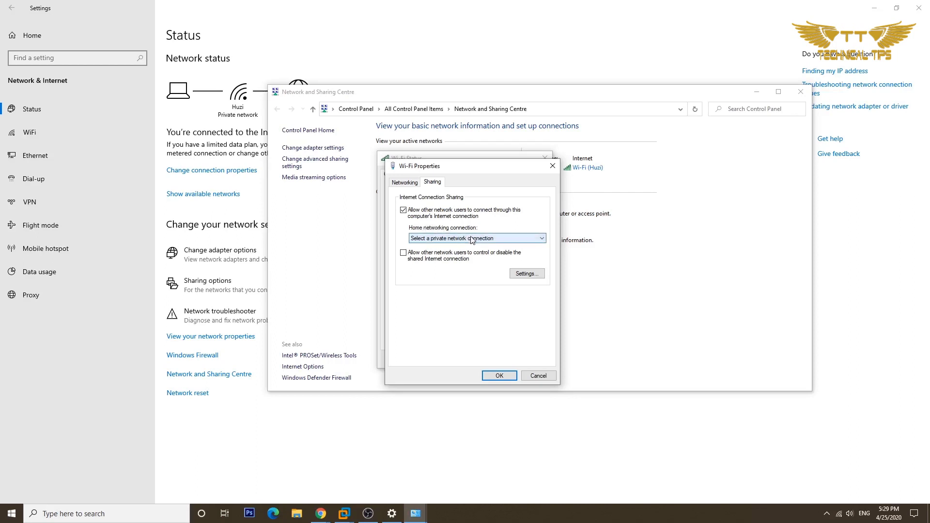
- Cancel Wi-Fi Properties and close the Wi-Fi Status, Network and Sharing Centre and Settings windows
click(539, 376)
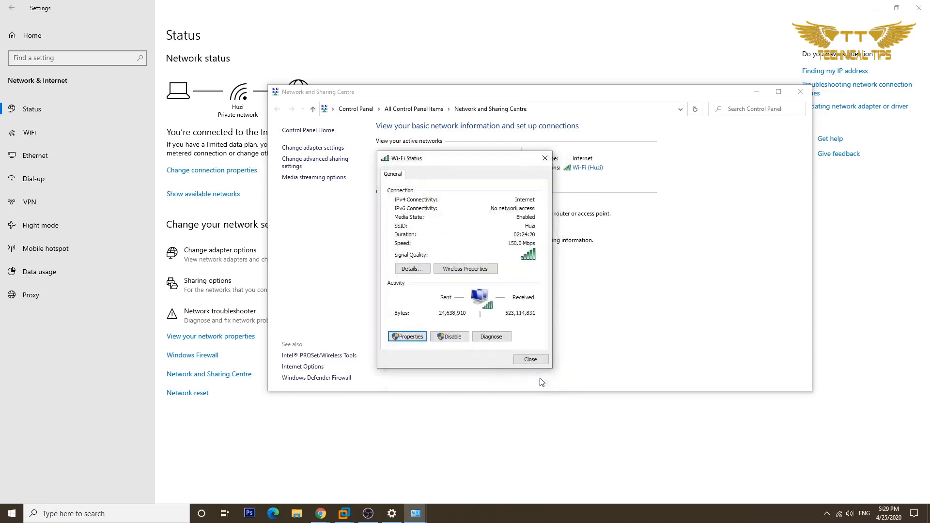
click(531, 360)
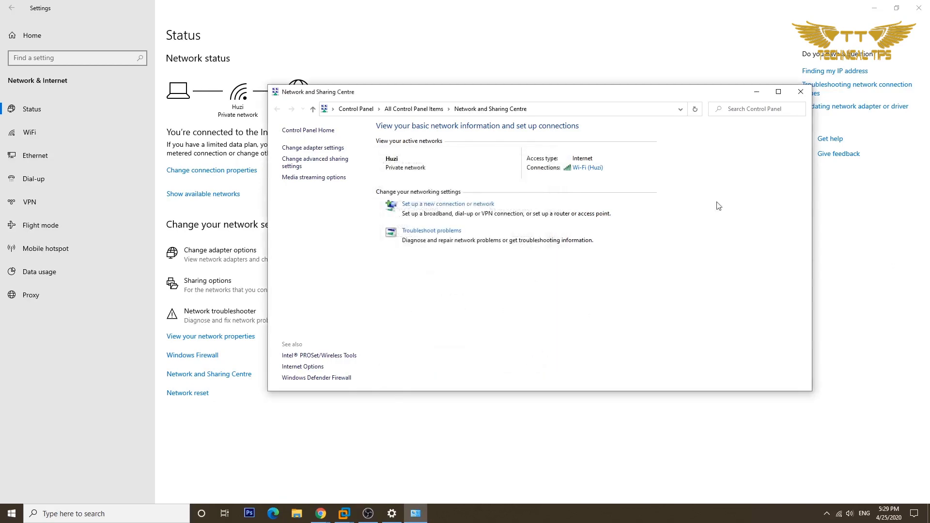
click(800, 92)
click(919, 8)
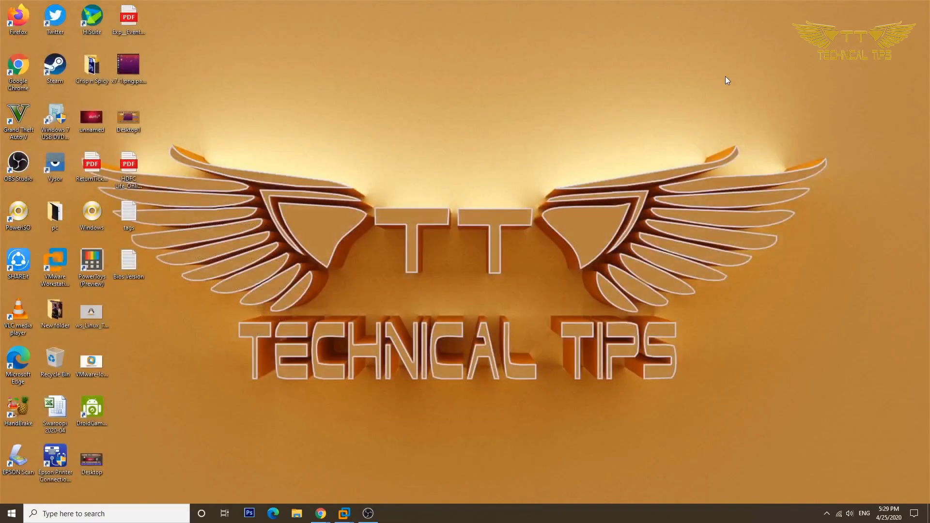